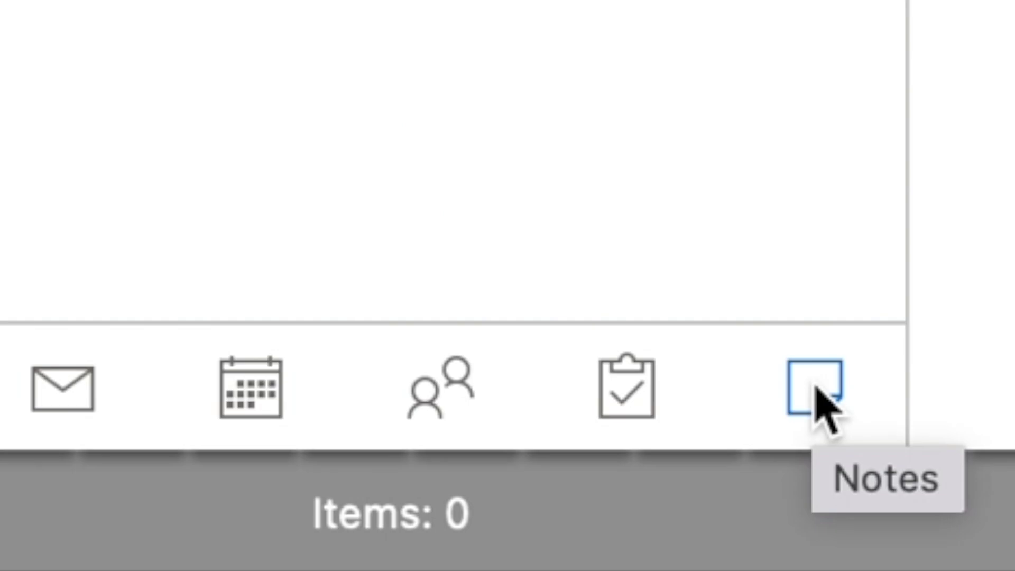
Start a new note titled ROLES and list the roles, ending with EMPLOYEE and DAUGHTER.
click(815, 388)
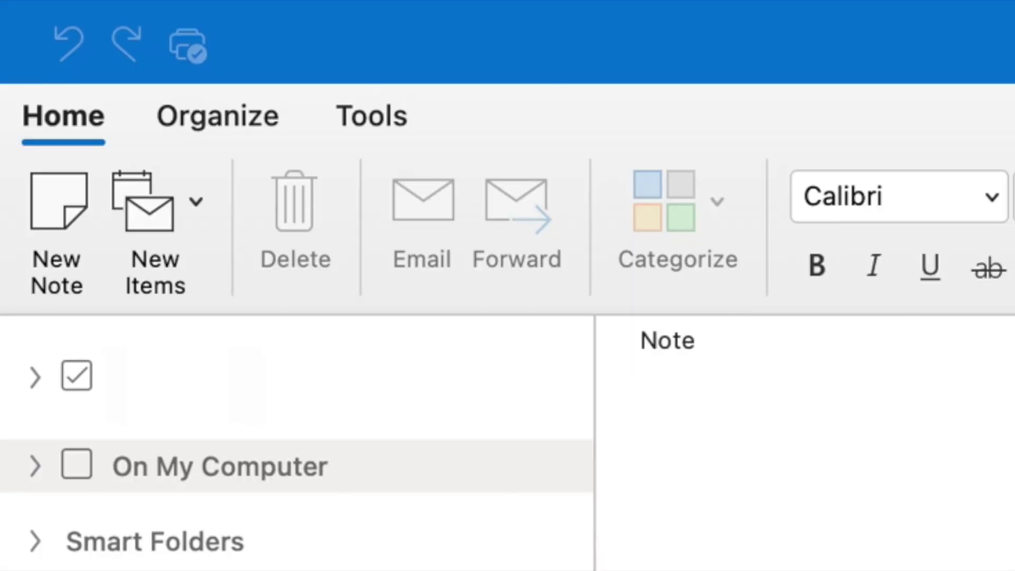
click(71, 262)
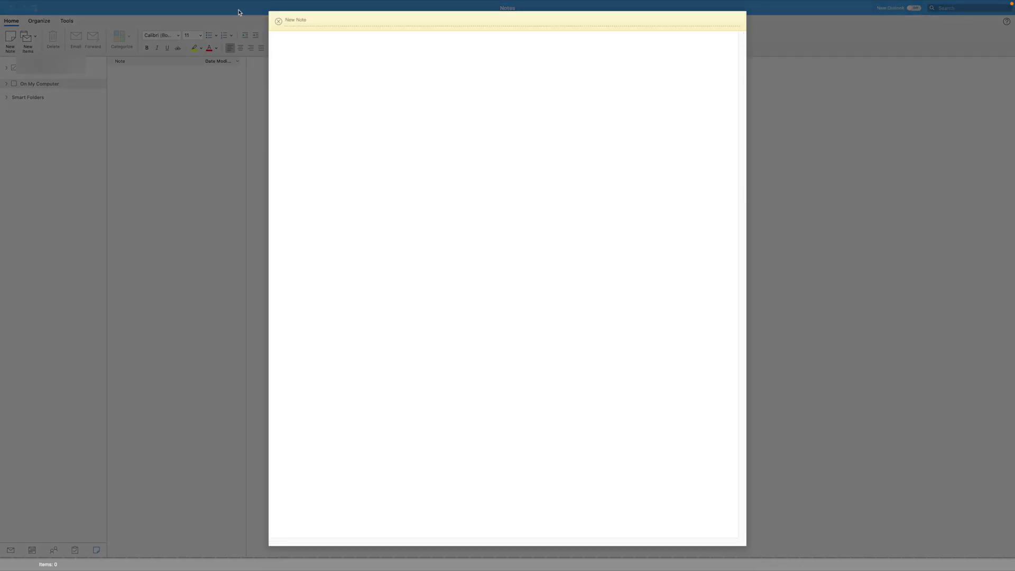
text(ROLES)
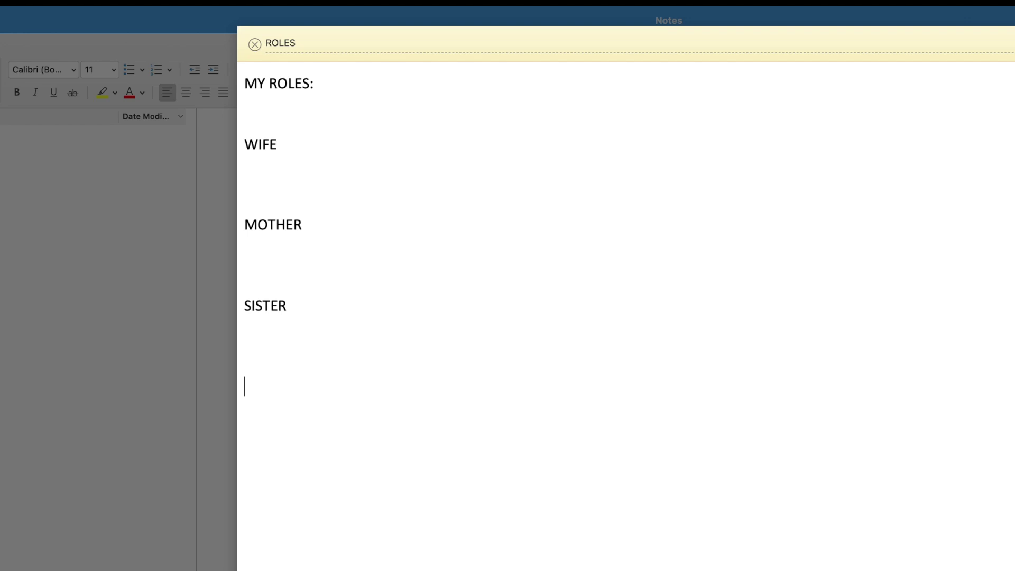
text(EMPLOYEE)
key(Return)
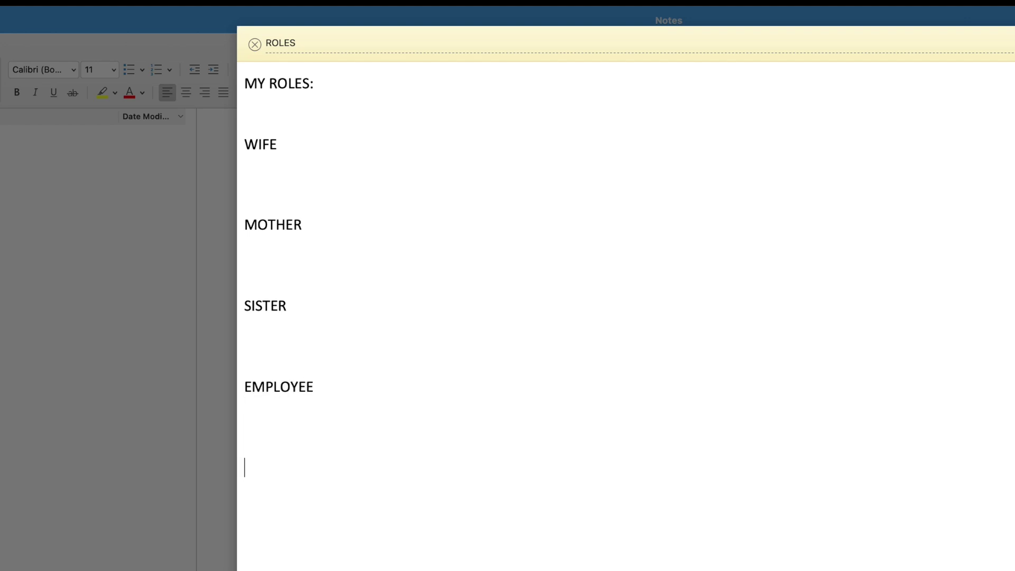
text(DAUGHTER)
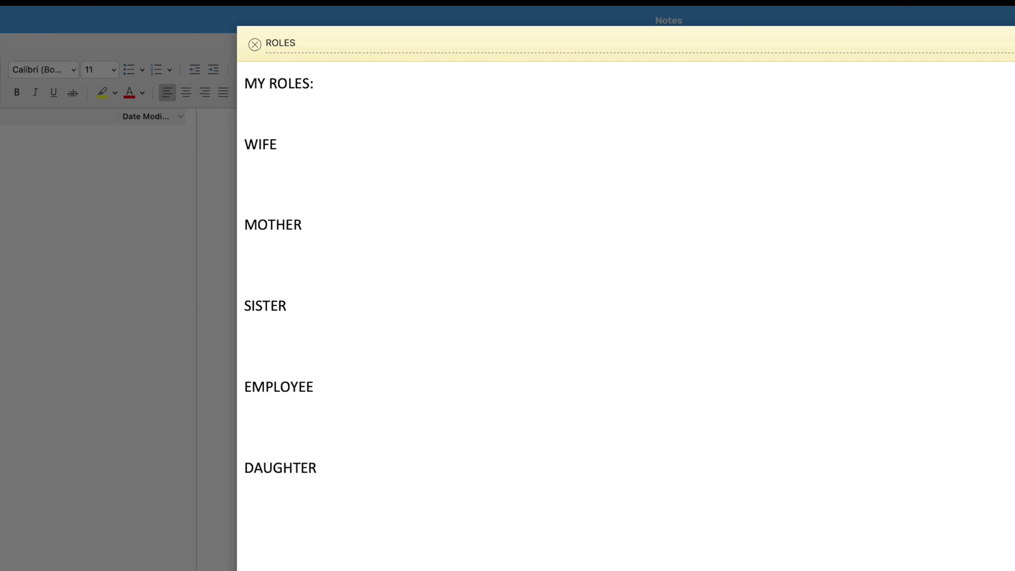
Finish DAUGHTER, then add Date night, Talk to kids about college, Call sisters, Finish performance review, Call mom.
click(271, 170)
text(-Date night)
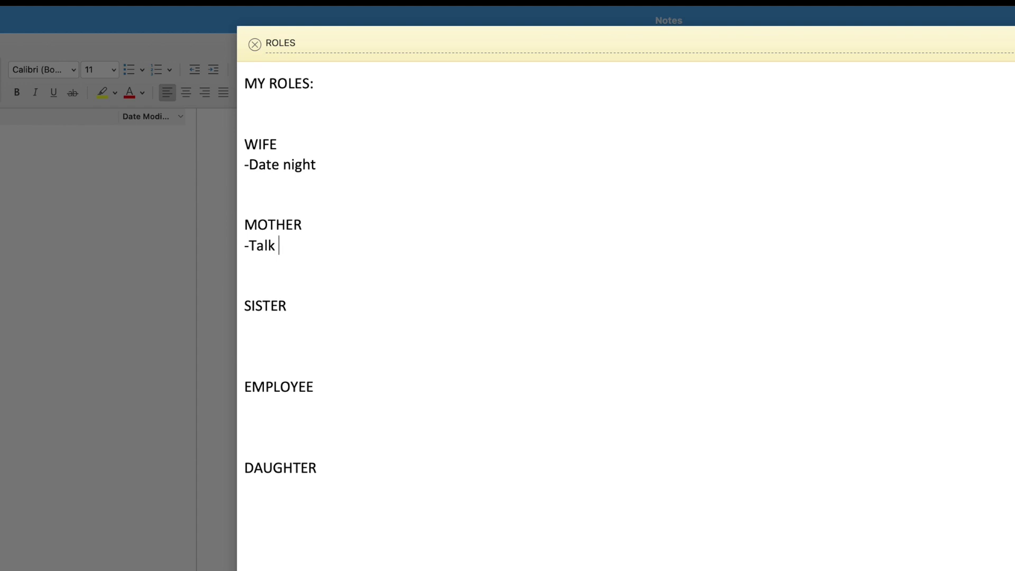
key(BackSpace)
text(about college)
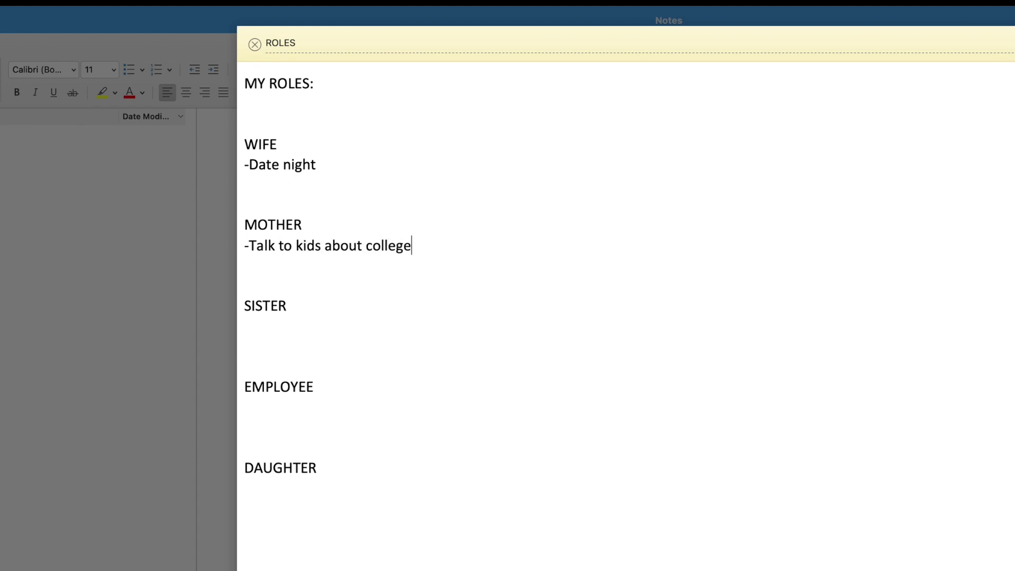
text(Chec)
text(all sisters)
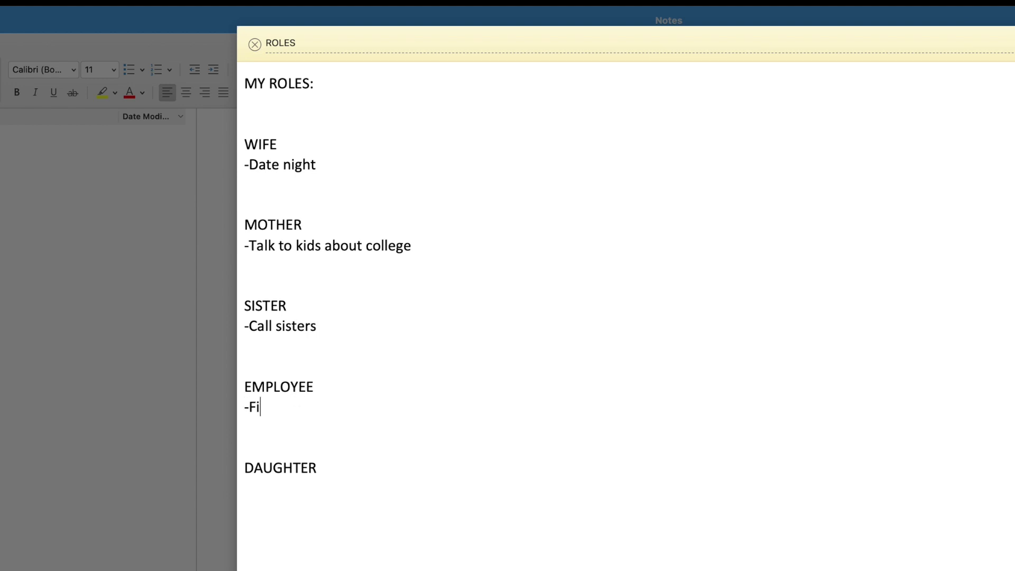
text(ish perfom)
key(BackSpace)
text(rmance review)
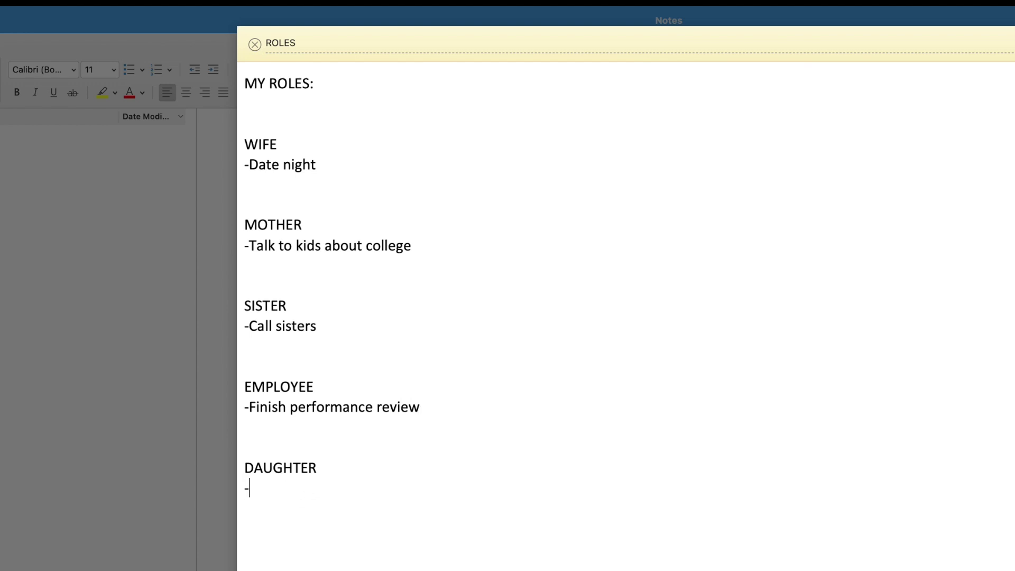
text(mom)
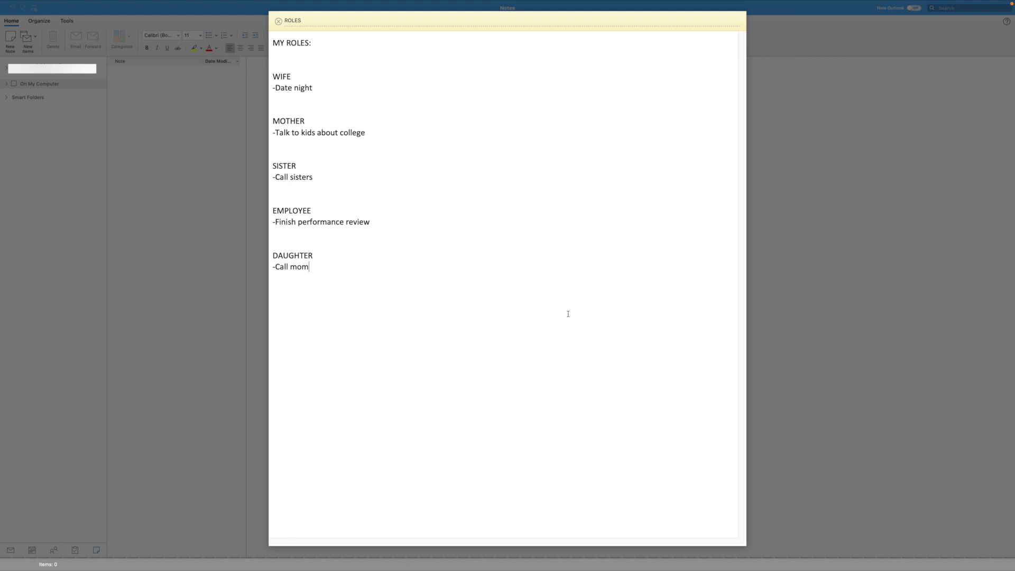
Close and save the ROLES note, then start a fresh blank note.
click(278, 21)
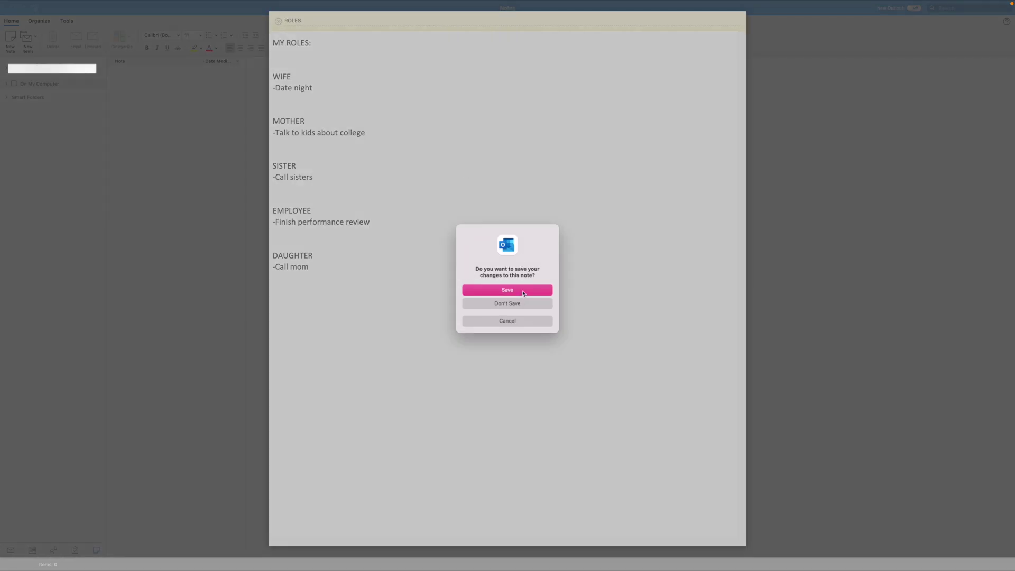
click(522, 290)
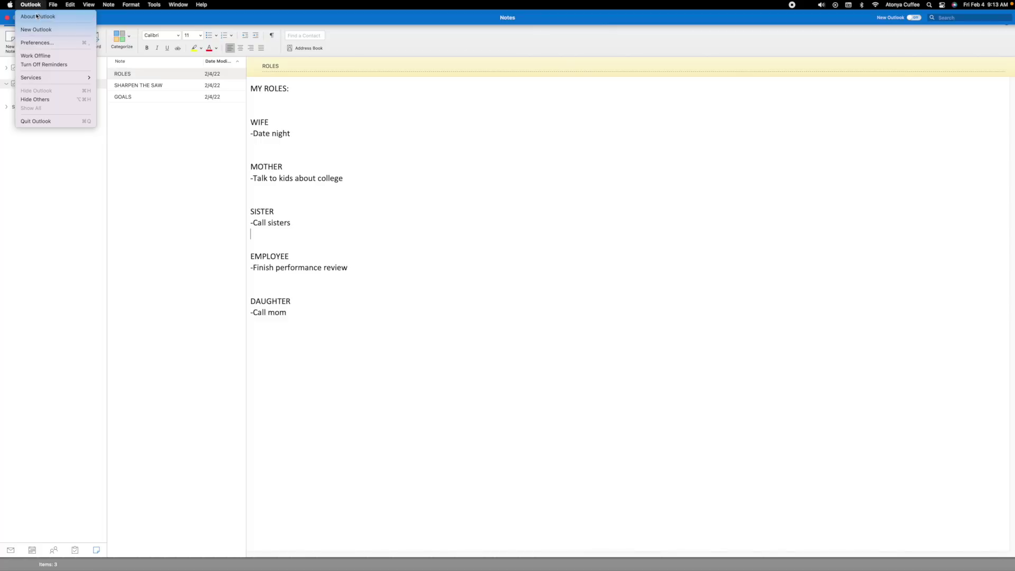
click(41, 14)
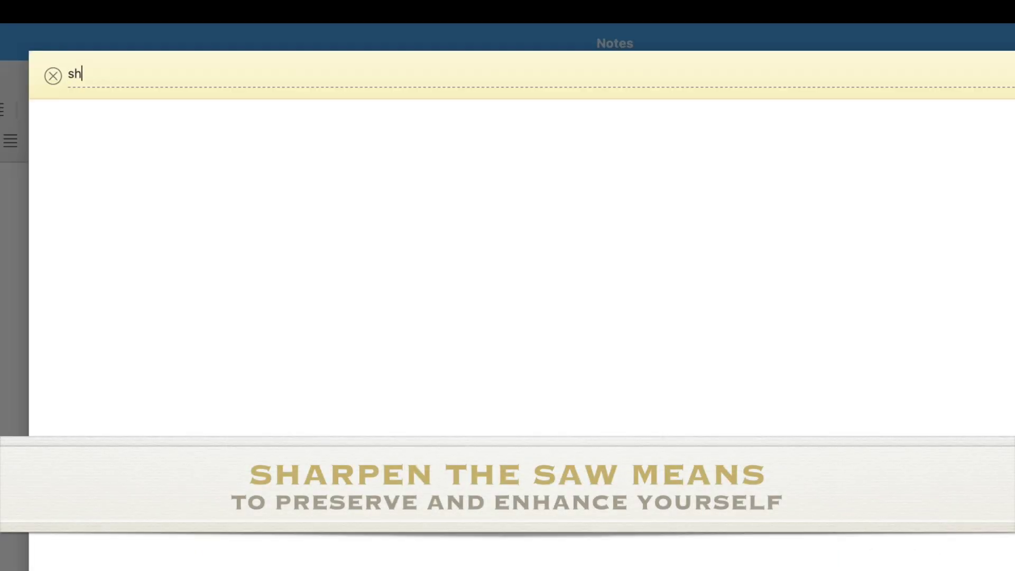
Title the new note SHARPEN THE SAW in uppercase.
key(BackSpace)
key(BackSpace)
text(SHARPEN THE SAW)
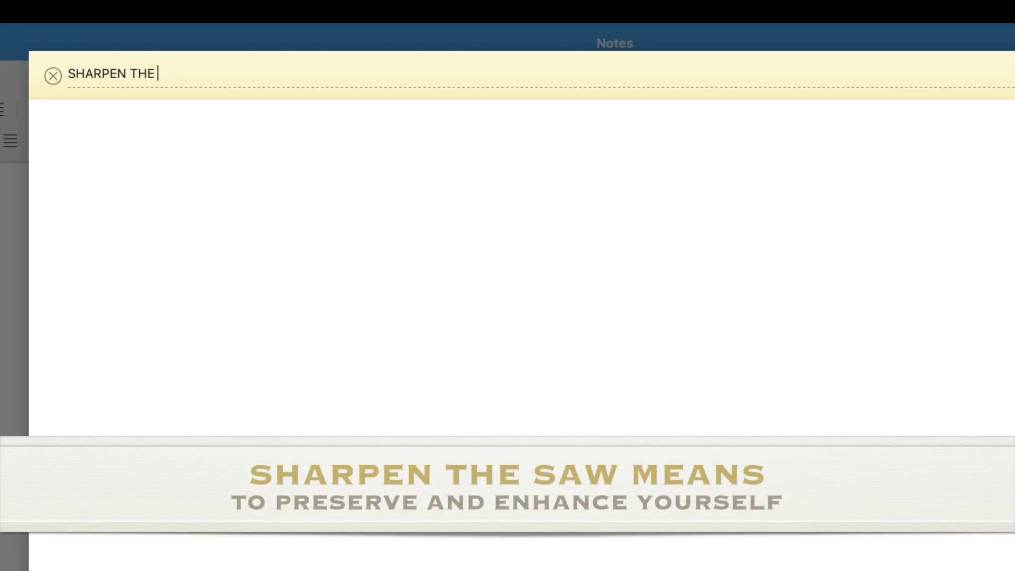
click(396, 186)
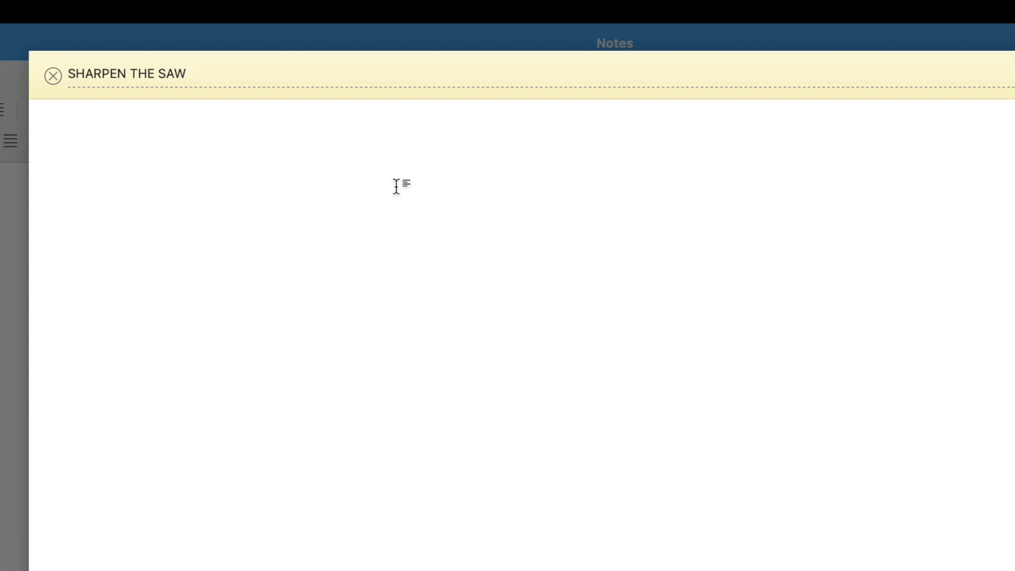
Enter the headings PHYSICAL, SOCIAL/EMOTIONAL, MENTAL and SPIRITUAL with blank lines between them.
text(PHYSICAL)
key(Return)
key(Return)
key(Return)
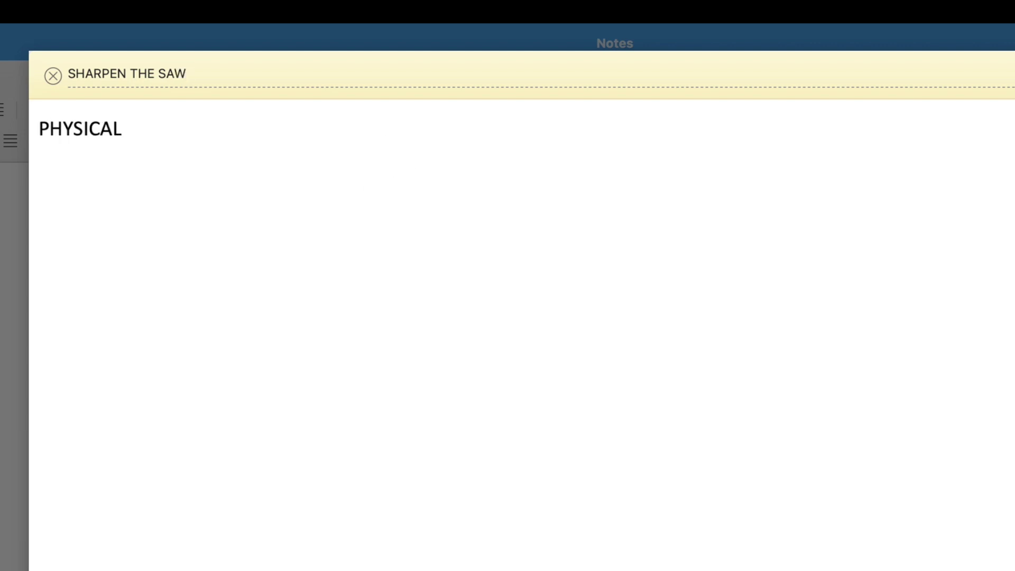
text(SOCIAL/EMOTIONAL)
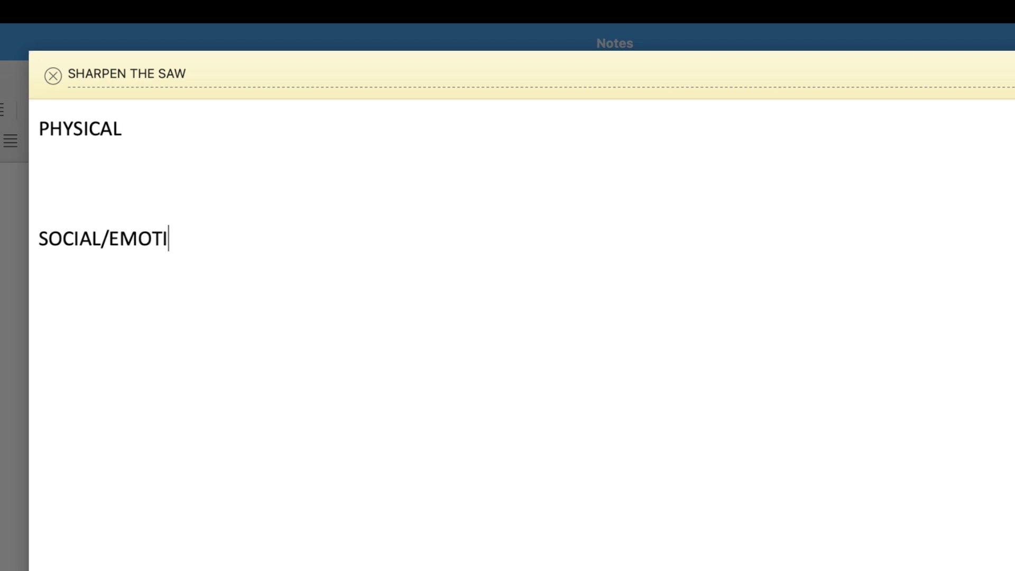
key(Return)
key(Return)
text(MENTAL)
key(Return)
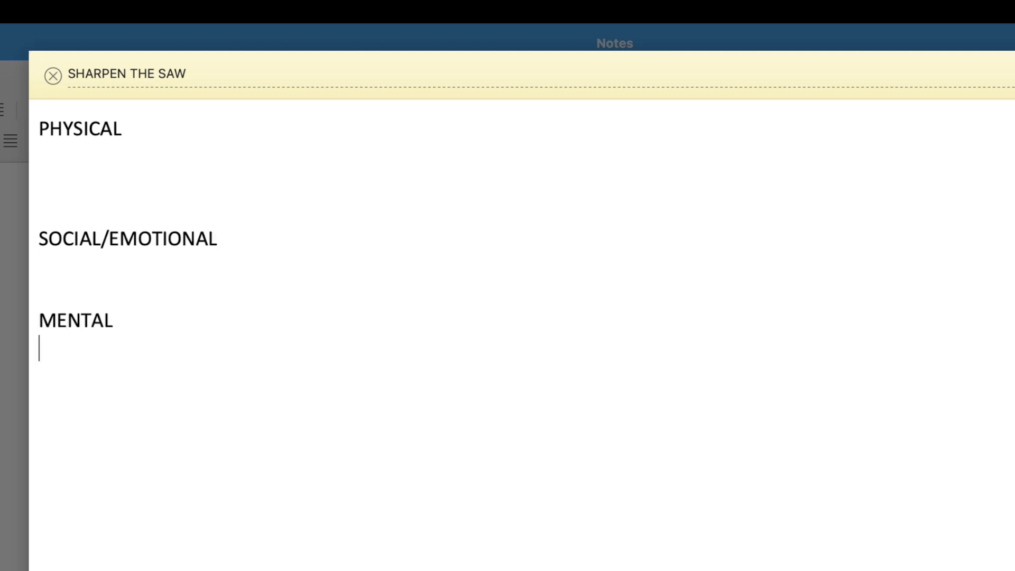
key(Return)
text(SPIRITUAL)
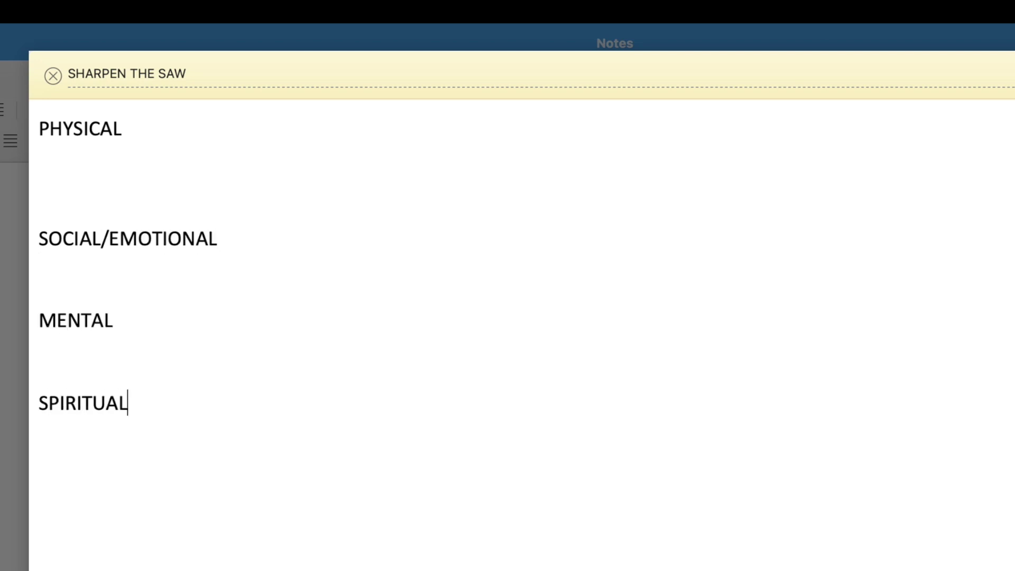
key(Return)
click(213, 269)
key(Return)
click(111, 404)
key(Return)
key(Down)
key(Down)
key(Down)
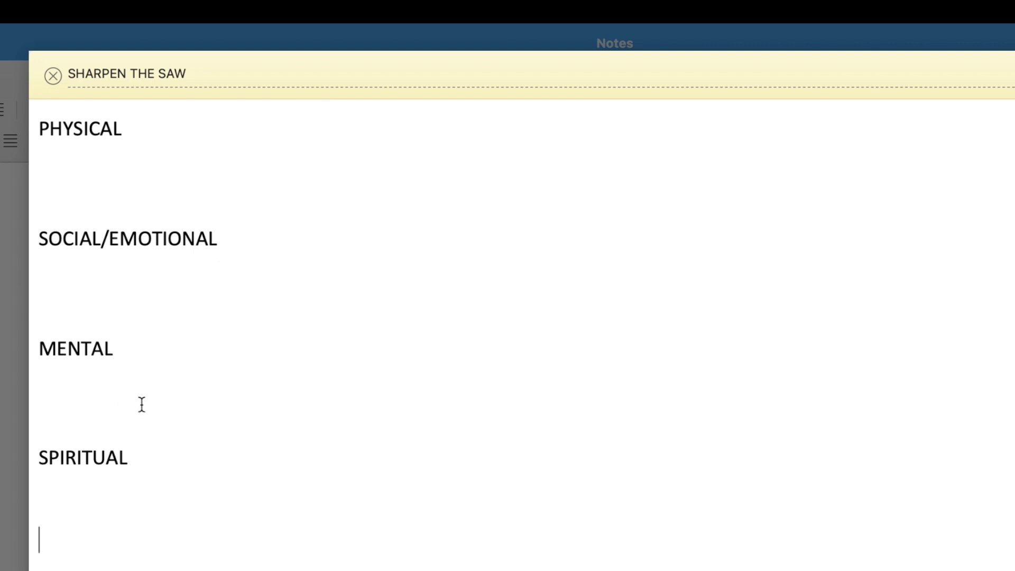
Add actions: -Exercise, -Call a friend, and -Meditate 3 times this week under MENTAL.
click(127, 161)
text(-Excersise)
key(BackSpace)
text(e)
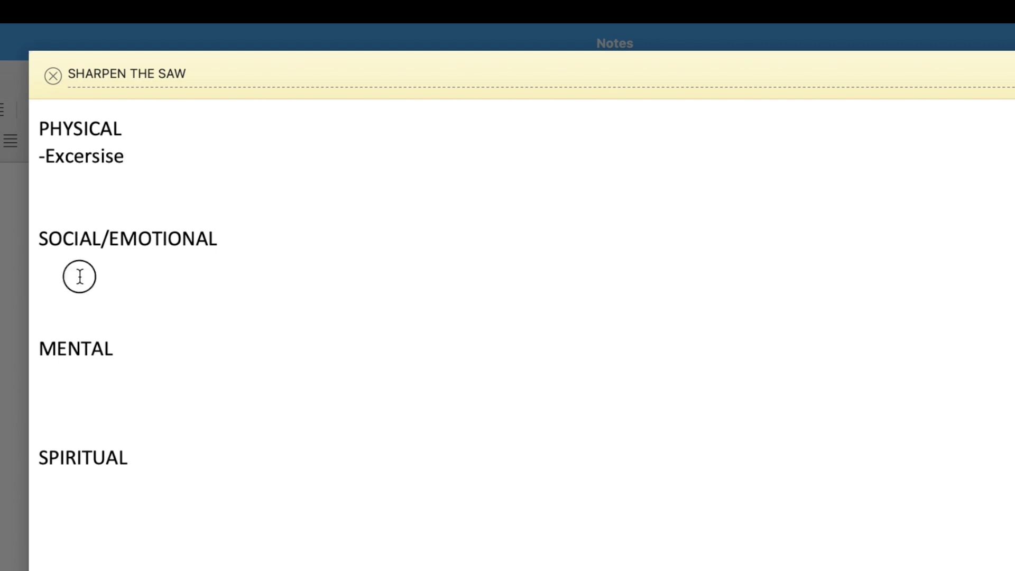
click(80, 276)
text(-Call a friend)
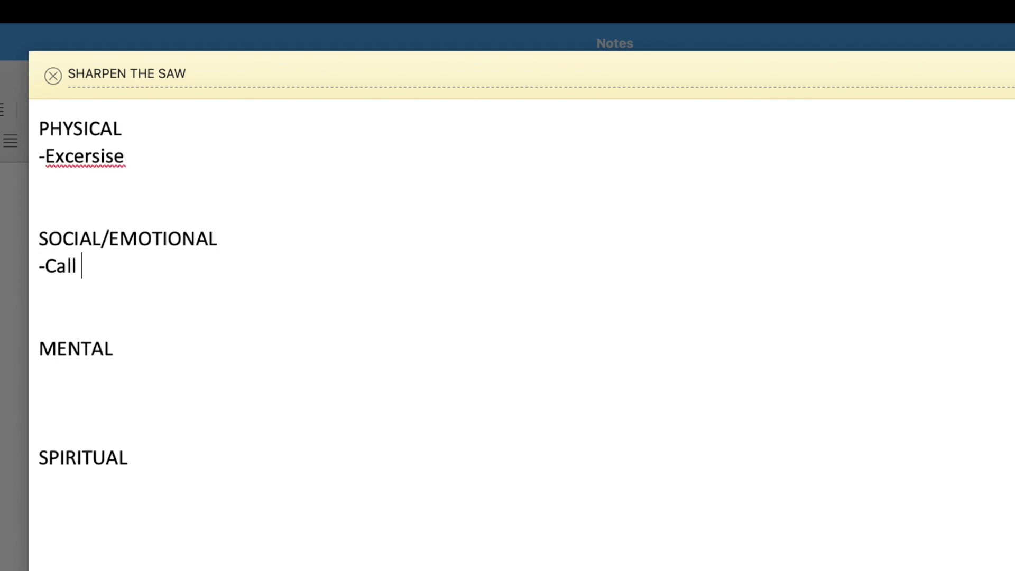
click(86, 375)
text(-)
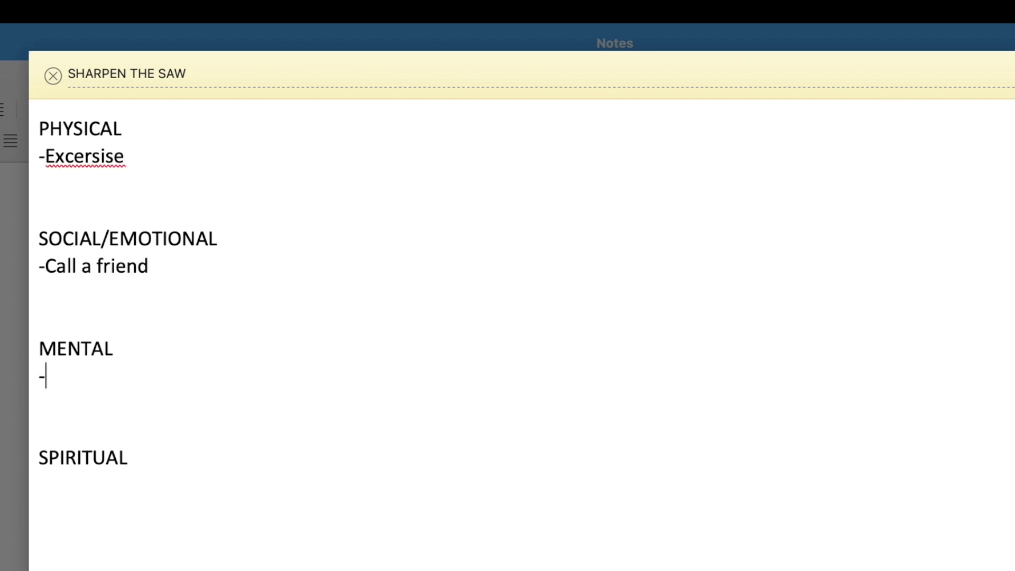
text(Meditate 3 times this week)
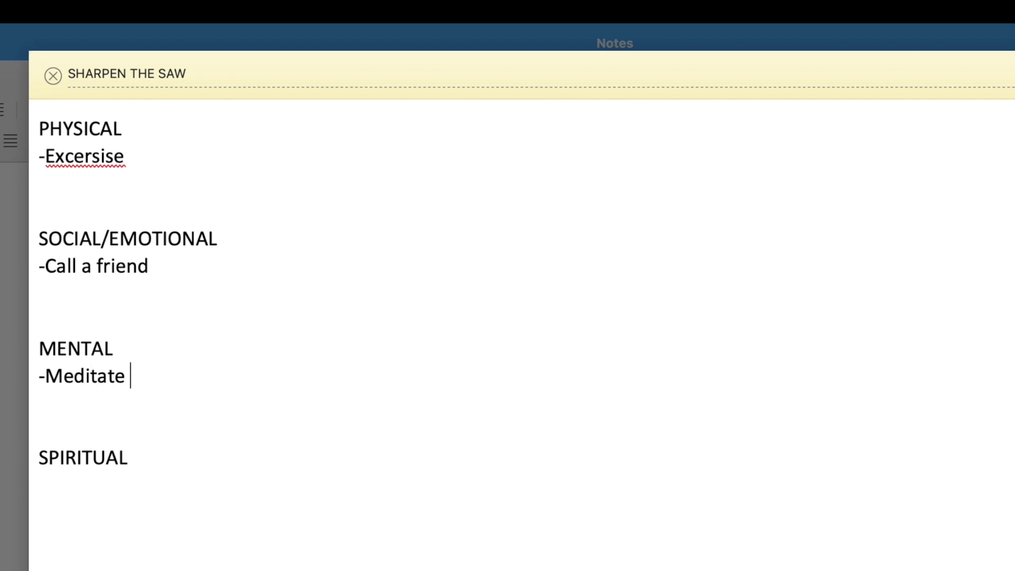
click(245, 493)
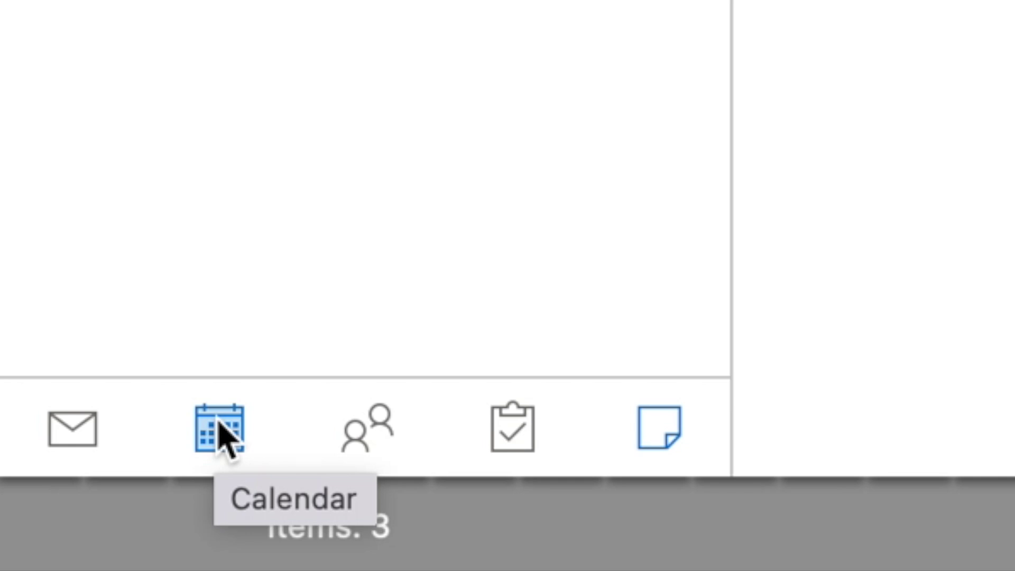
Create a calendar appointment with subject 'Call mom' and begin choosing its start date.
click(219, 428)
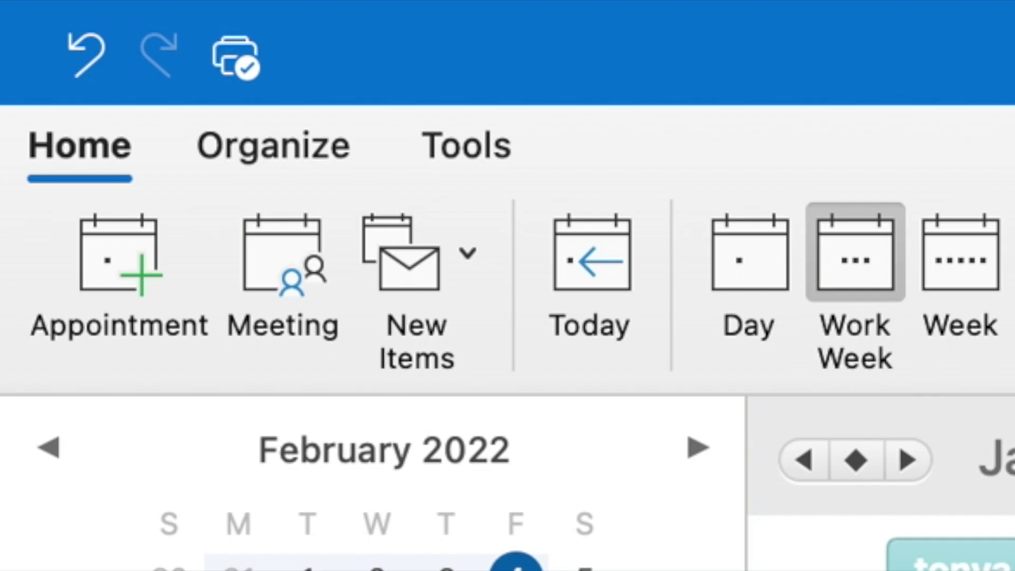
click(165, 329)
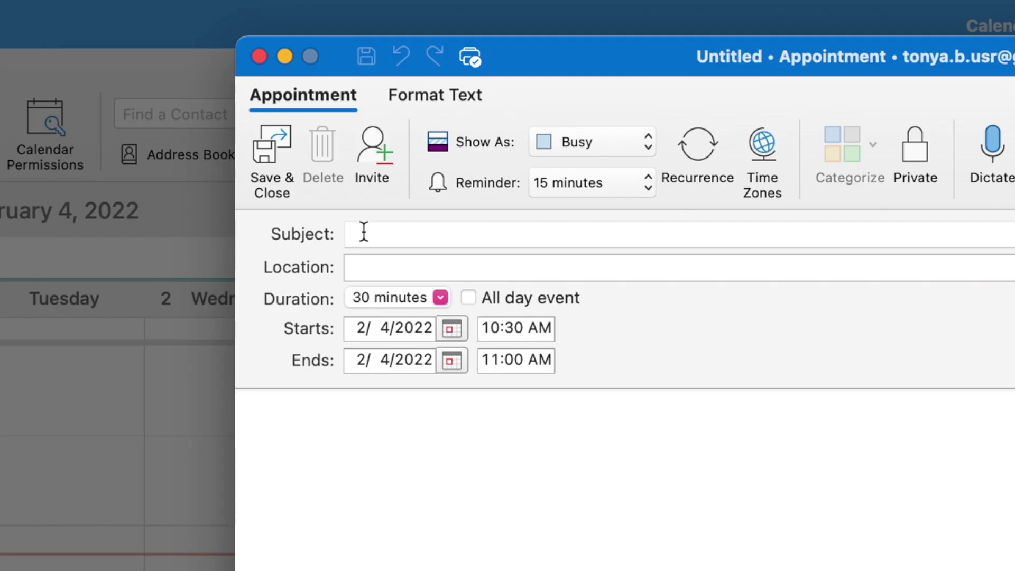
text(Call mom)
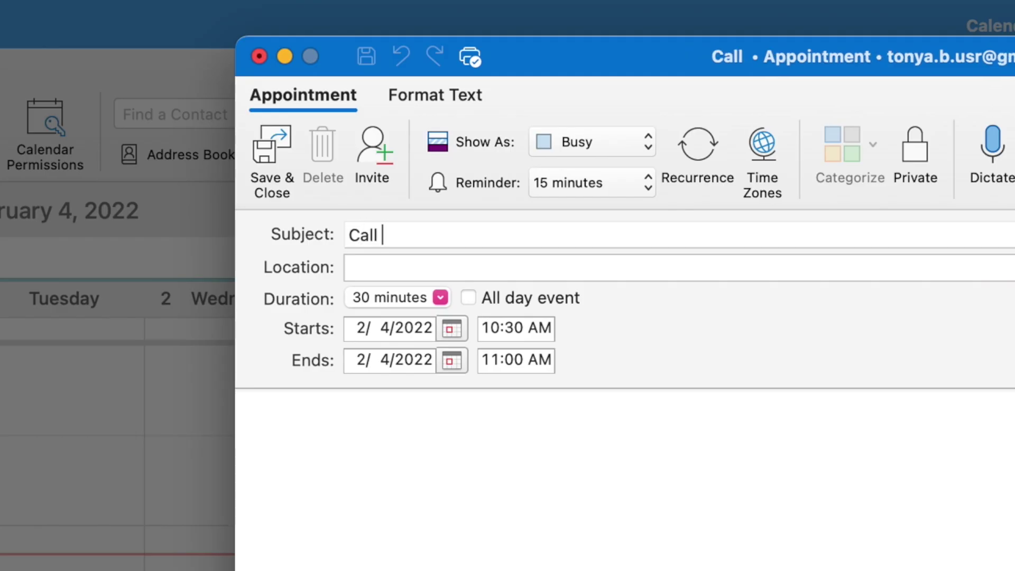
click(451, 328)
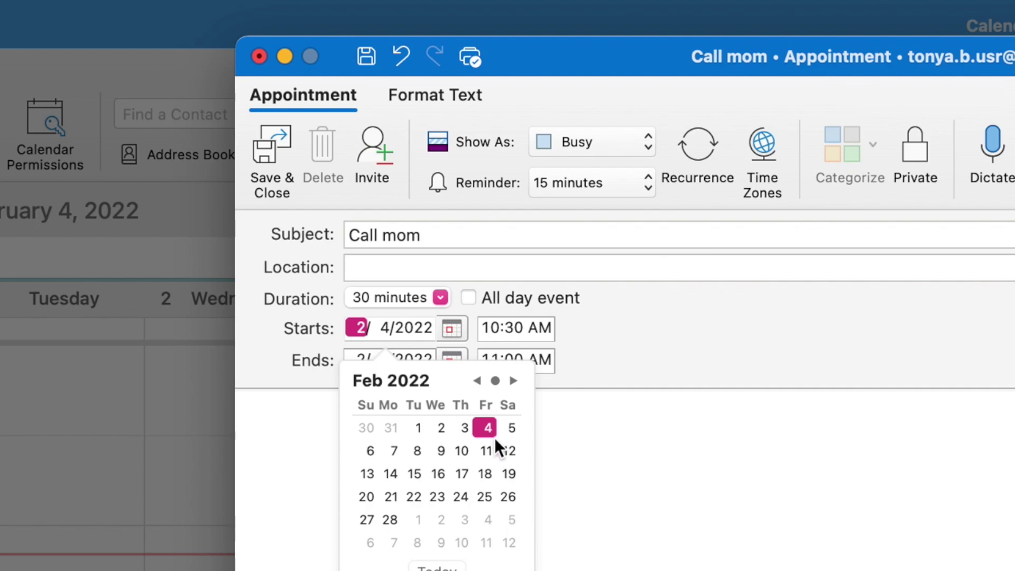